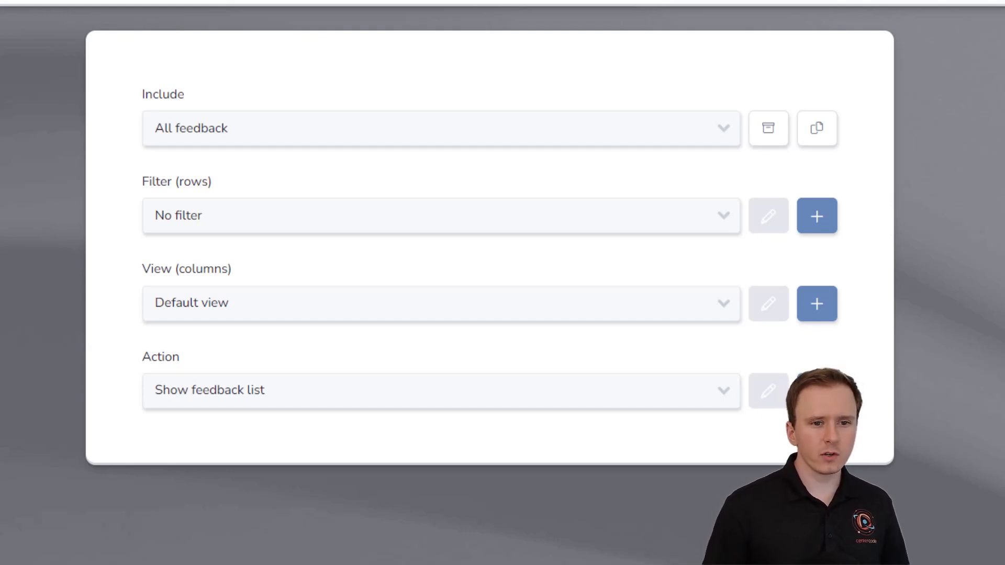
Step: Start a new custom row filter and add a filter item from the Feedback type data set
{"action": "left_click", "coordinate": [815, 225]}
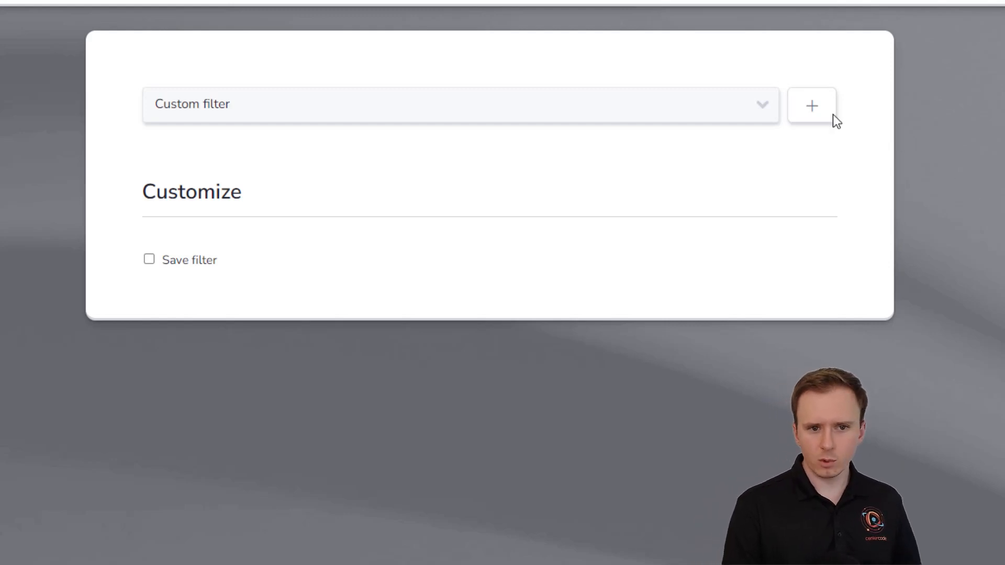
{"action": "left_click", "coordinate": [813, 110]}
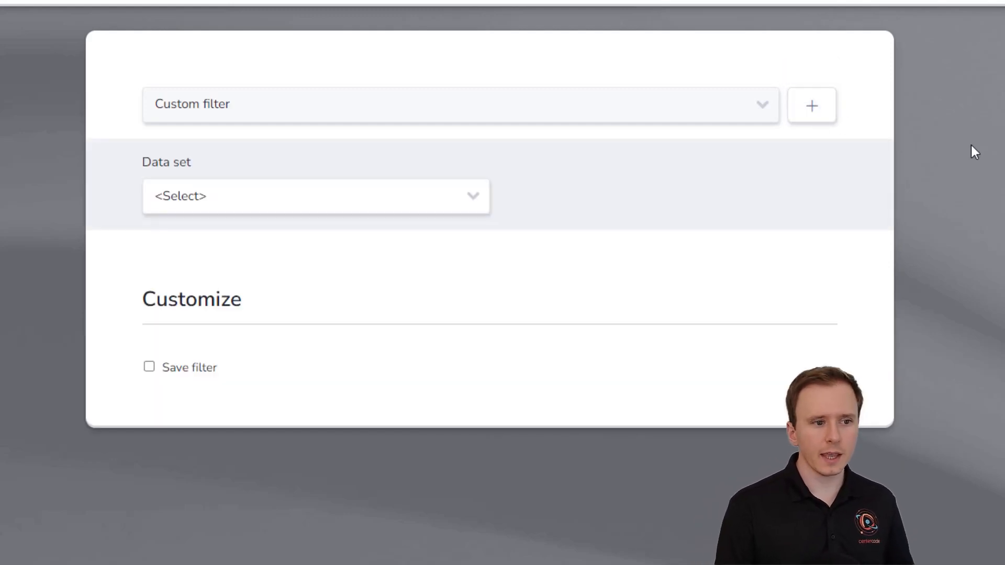
{"action": "left_click", "coordinate": [391, 187]}
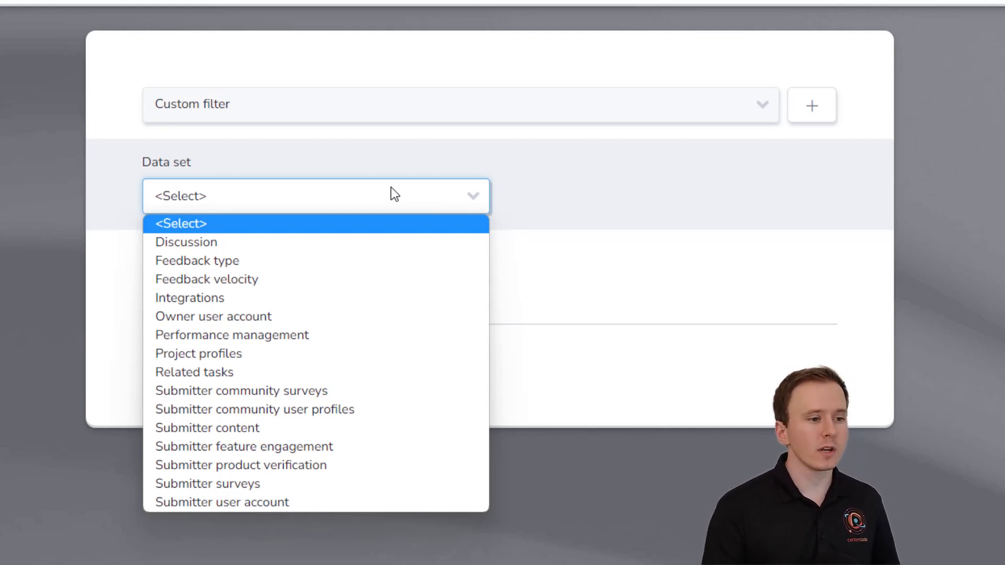
{"action": "left_click", "coordinate": [247, 264]}
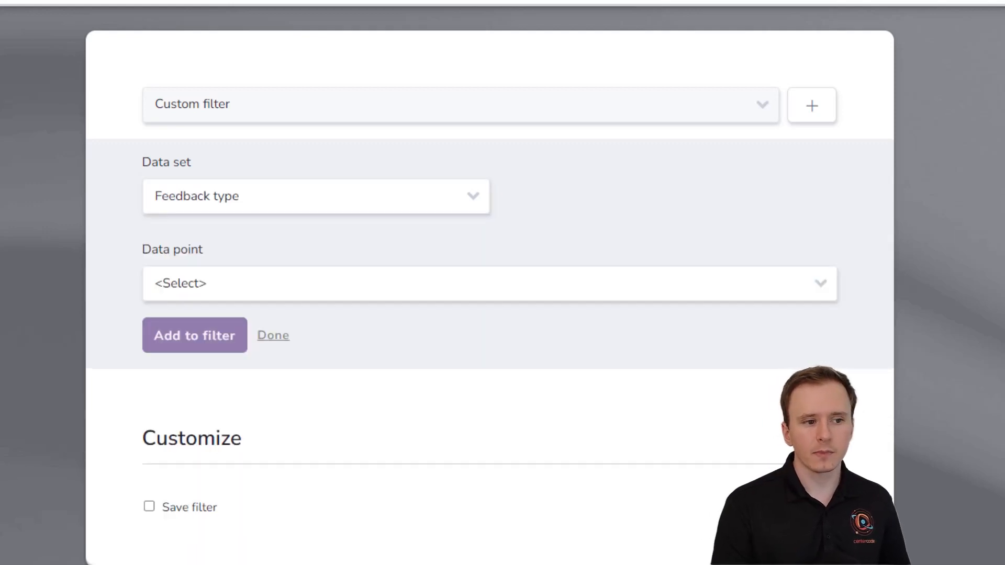
Step: Add a Severity condition to the filter that matches any one of Critical or Major
{"action": "left_click", "coordinate": [820, 287]}
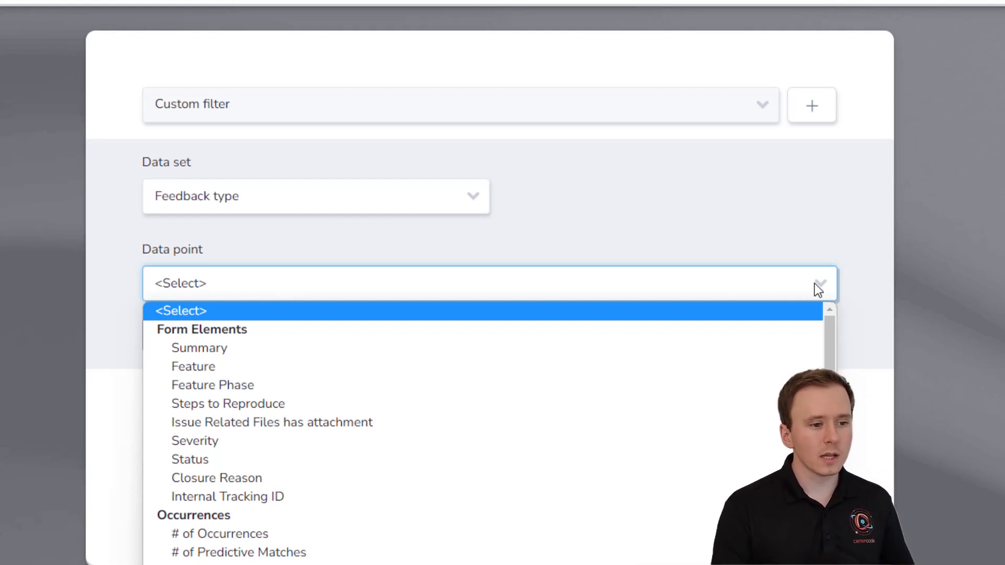
{"action": "left_click", "coordinate": [365, 444]}
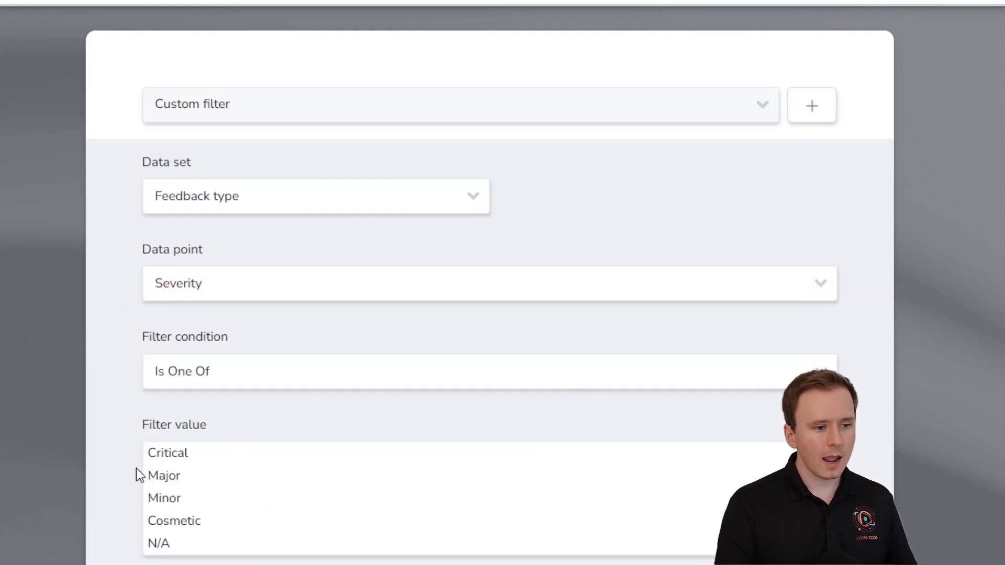
{"action": "left_click", "coordinate": [174, 453]}
{"action": "left_click", "coordinate": [171, 476], "text": "ctrl"}
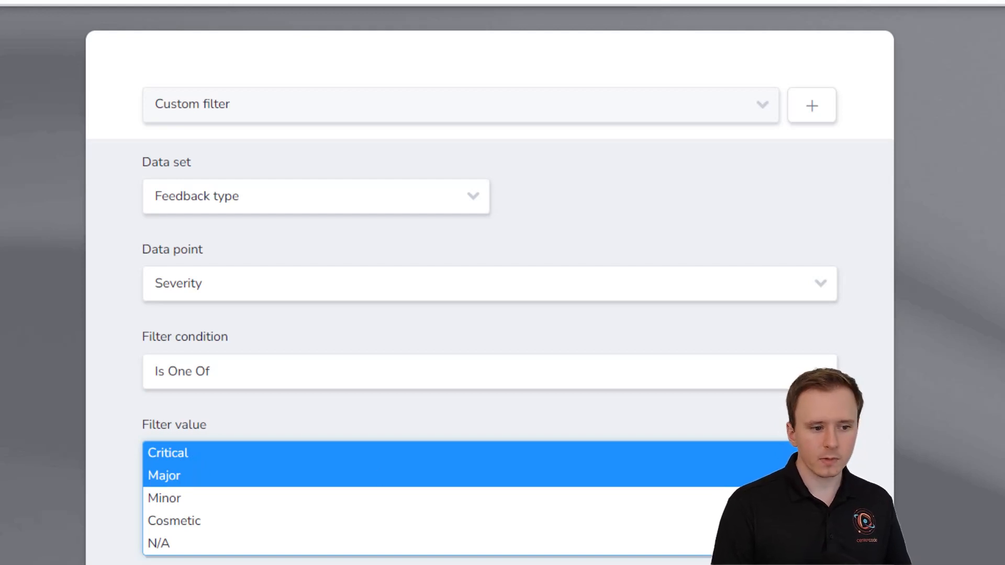
{"action": "left_click", "coordinate": [195, 564]}
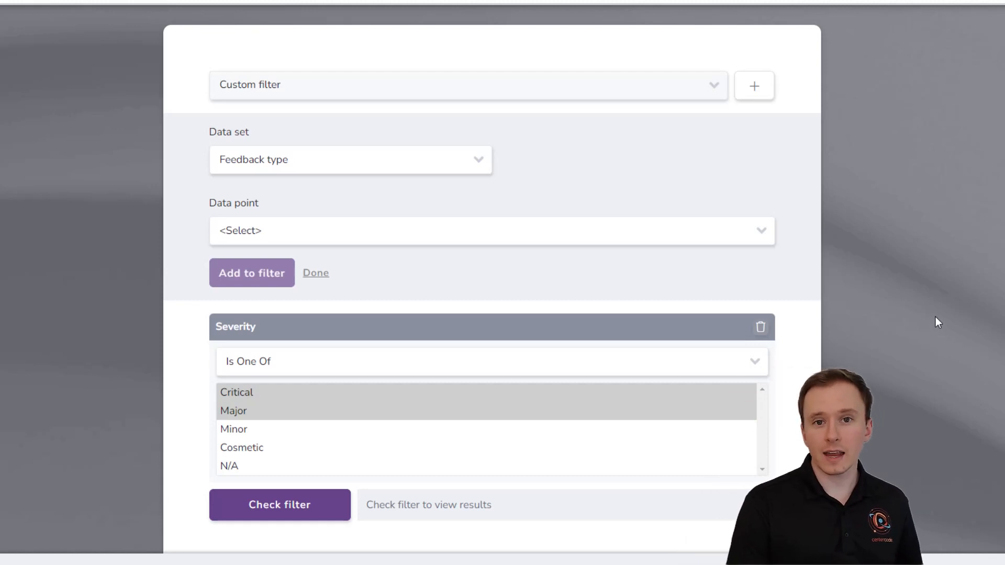
Step: Add an Impact Score condition to the filter with More Than 15
{"action": "scroll", "coordinate": [938, 287], "scroll_direction": "down", "scroll_amount": 1}
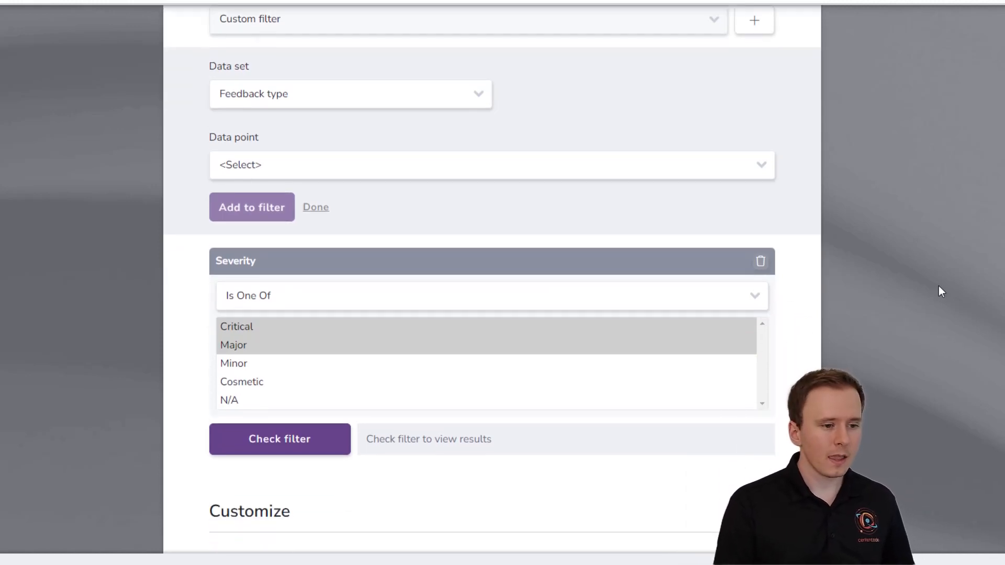
{"action": "scroll", "coordinate": [938, 292], "scroll_direction": "up", "scroll_amount": 1}
{"action": "left_click", "coordinate": [761, 232]}
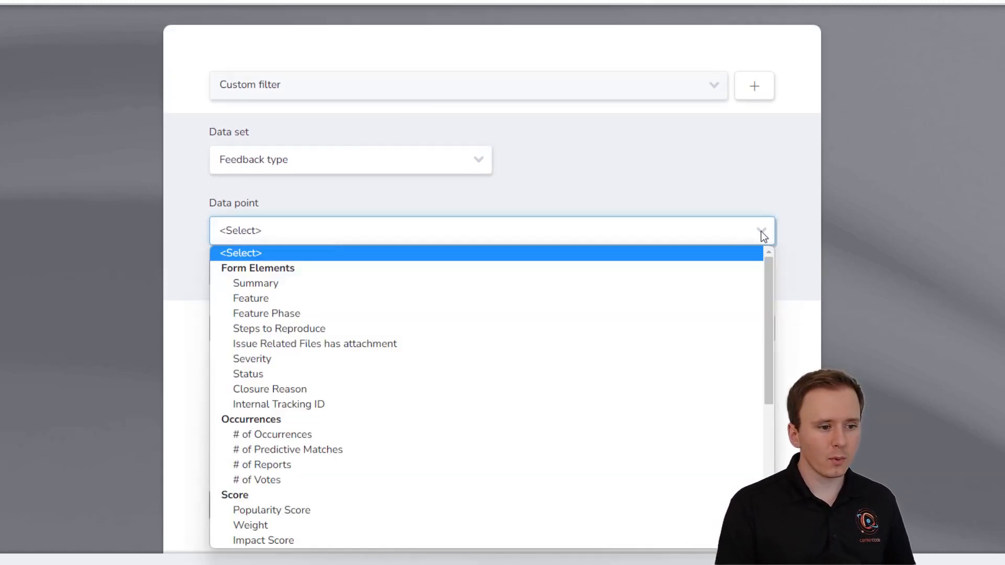
{"action": "left_click", "coordinate": [533, 540]}
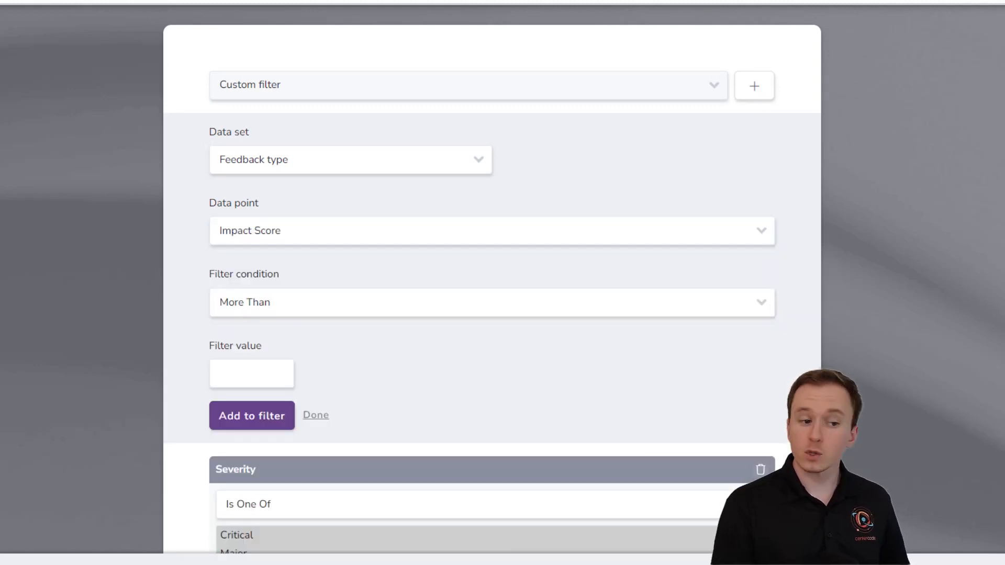
{"action": "left_click", "coordinate": [246, 380]}
{"action": "type", "text": "15"}
{"action": "left_click", "coordinate": [291, 417]}
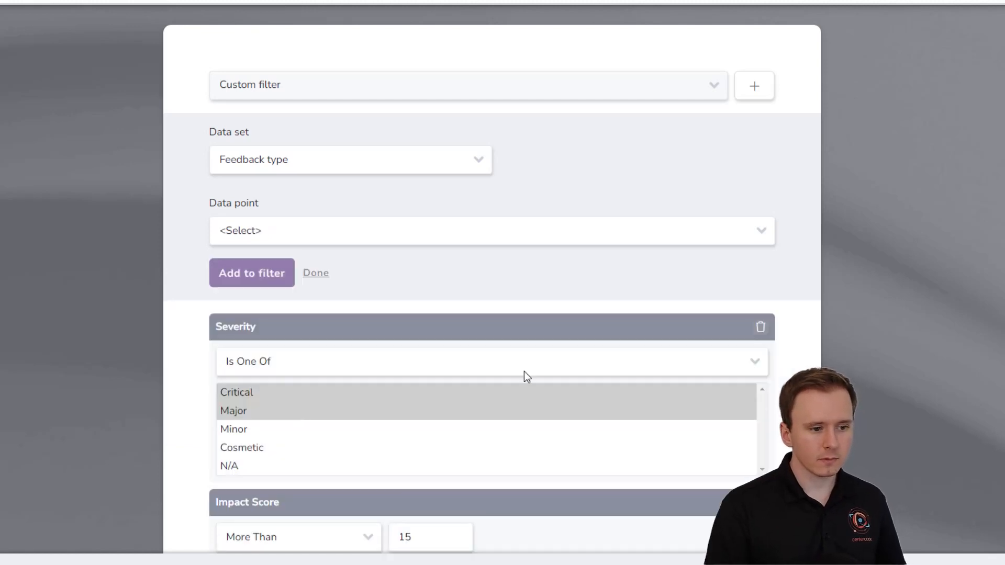
Step: Require results to match all (and) filter items and check the filter
{"action": "scroll", "coordinate": [879, 319], "scroll_direction": "down", "scroll_amount": 2}
{"action": "scroll", "coordinate": [884, 319], "scroll_direction": "down", "scroll_amount": 2}
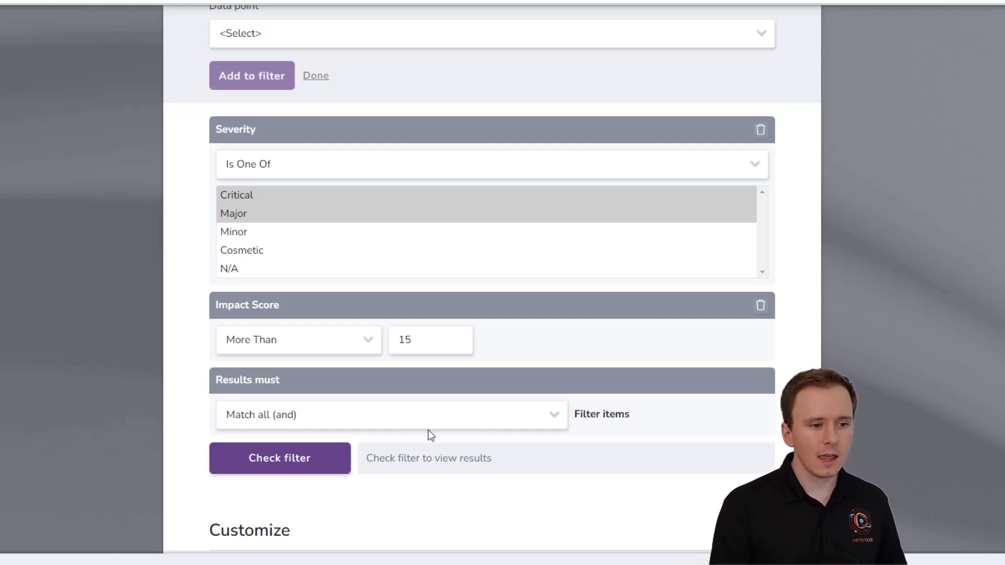
{"action": "left_click", "coordinate": [314, 415]}
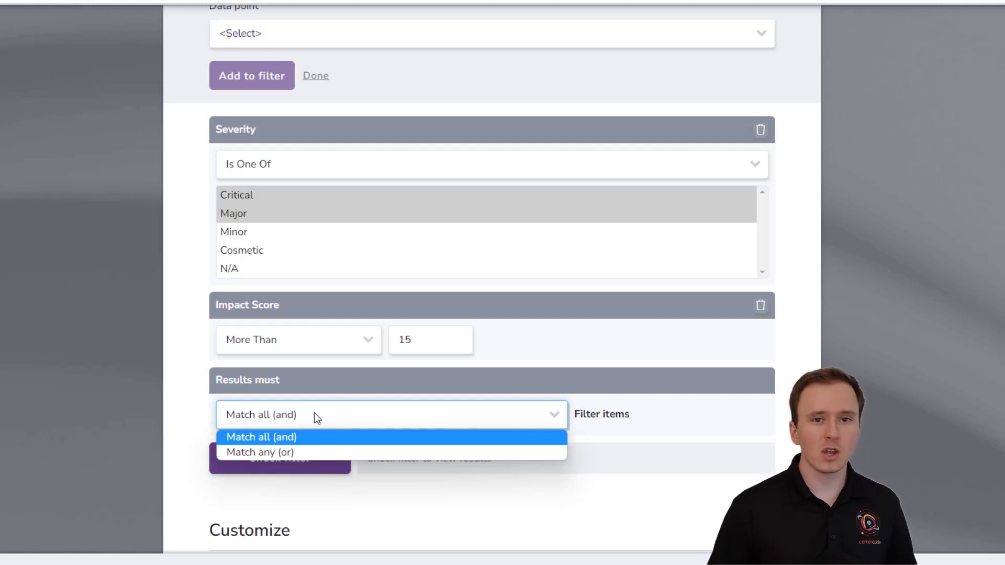
{"action": "left_click", "coordinate": [291, 437]}
{"action": "left_click", "coordinate": [747, 444]}
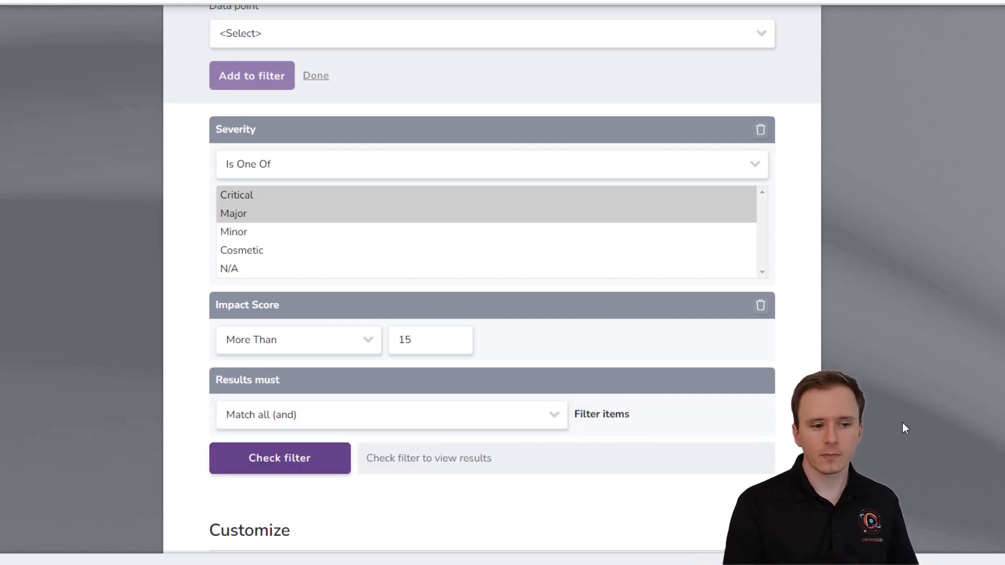
{"action": "left_click", "coordinate": [346, 469]}
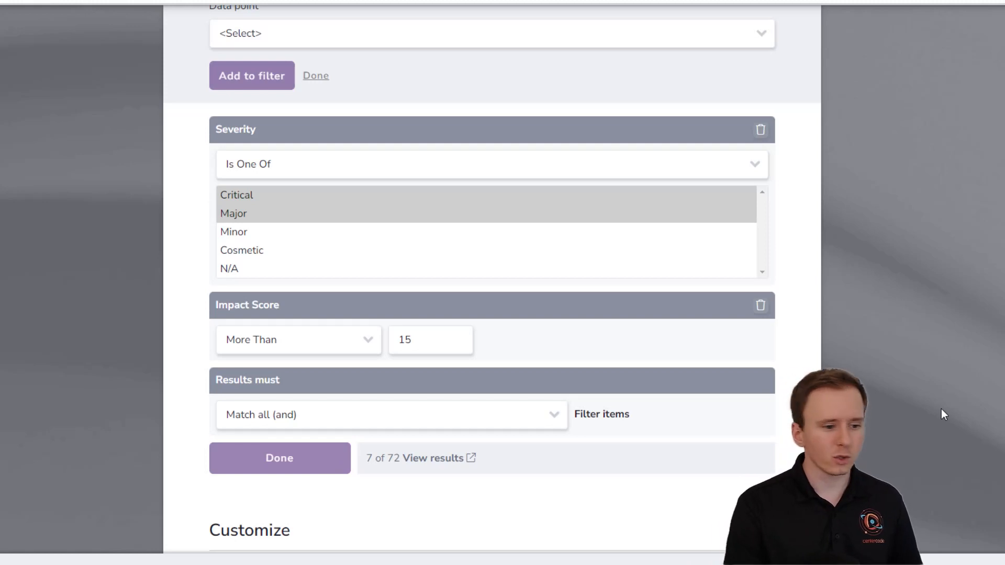
Step: Set the filter to be saved under the name "High Severity and High Impact Score"
{"action": "scroll", "coordinate": [941, 409], "scroll_direction": "down", "scroll_amount": 2}
{"action": "left_click", "coordinate": [238, 475]}
{"action": "scroll", "coordinate": [908, 400], "scroll_direction": "down", "scroll_amount": 3}
{"action": "left_click", "coordinate": [733, 395]}
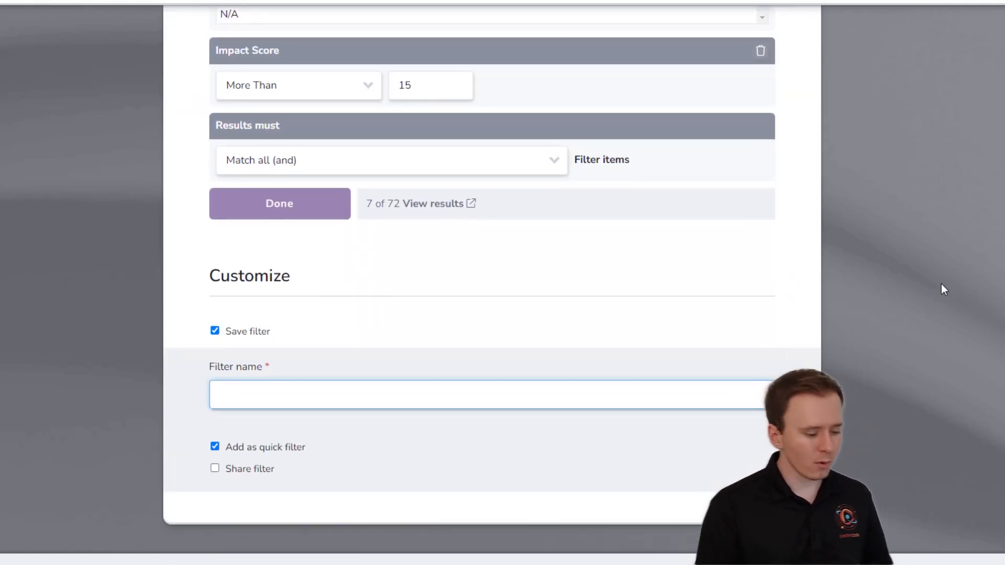
{"action": "type", "text": "High Severity"}
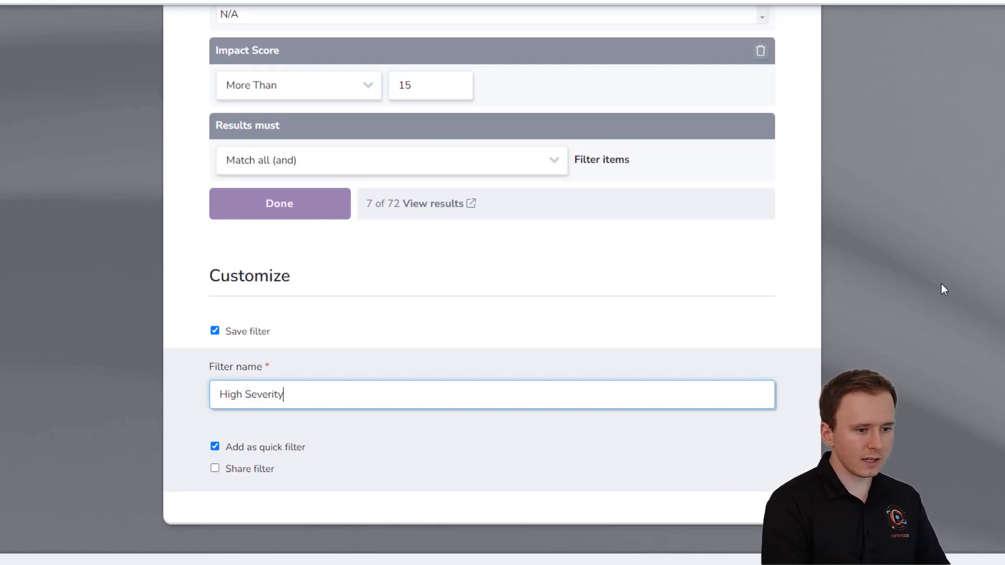
{"action": "type", "text": " and High Impact Score"}
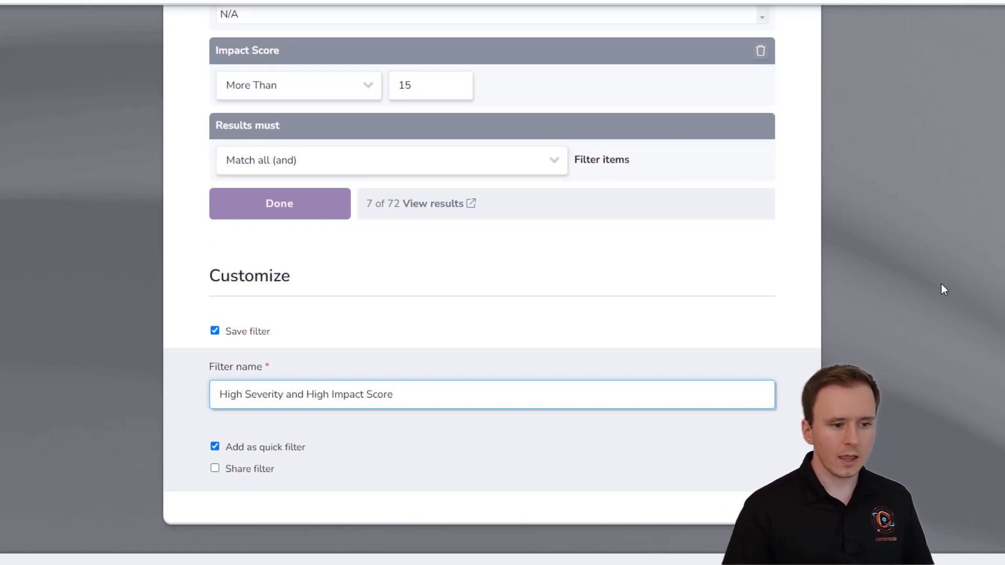
{"action": "left_click", "coordinate": [941, 284]}
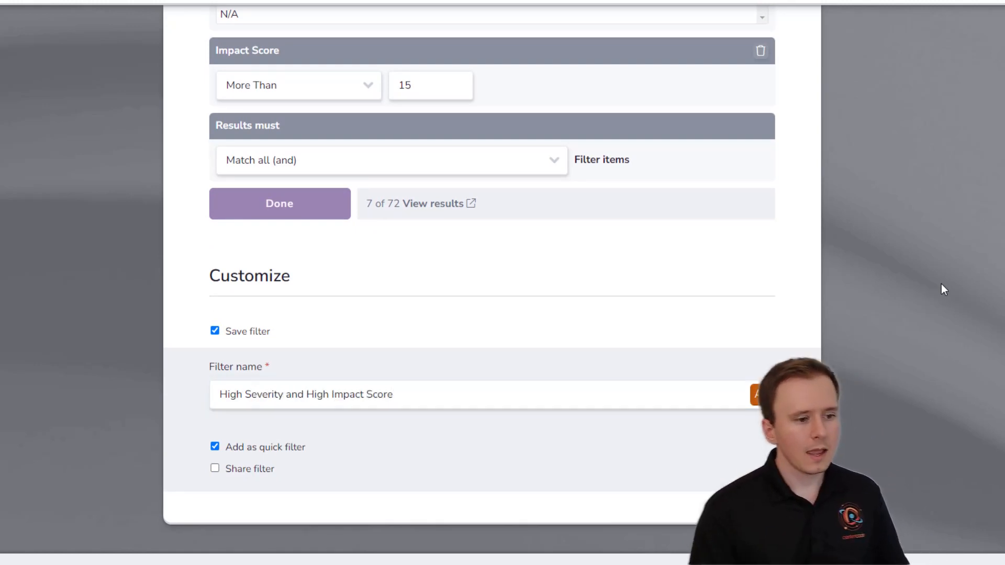
Step: Share the filter with the Support team and create it without using the create-and-apply option
{"action": "left_click", "coordinate": [278, 470]}
{"action": "scroll", "coordinate": [621, 422], "scroll_direction": "down", "scroll_amount": 3}
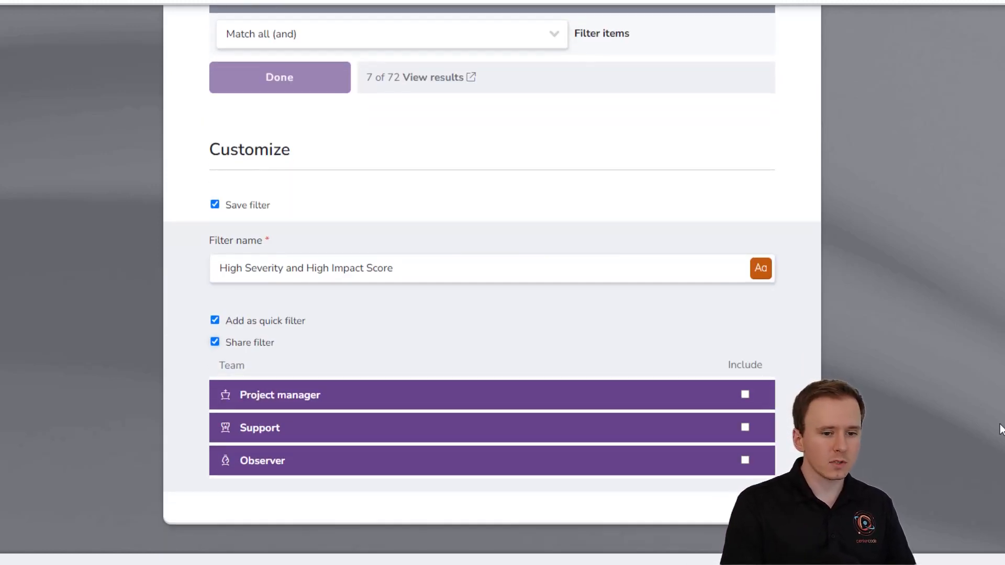
{"action": "left_click", "coordinate": [745, 428]}
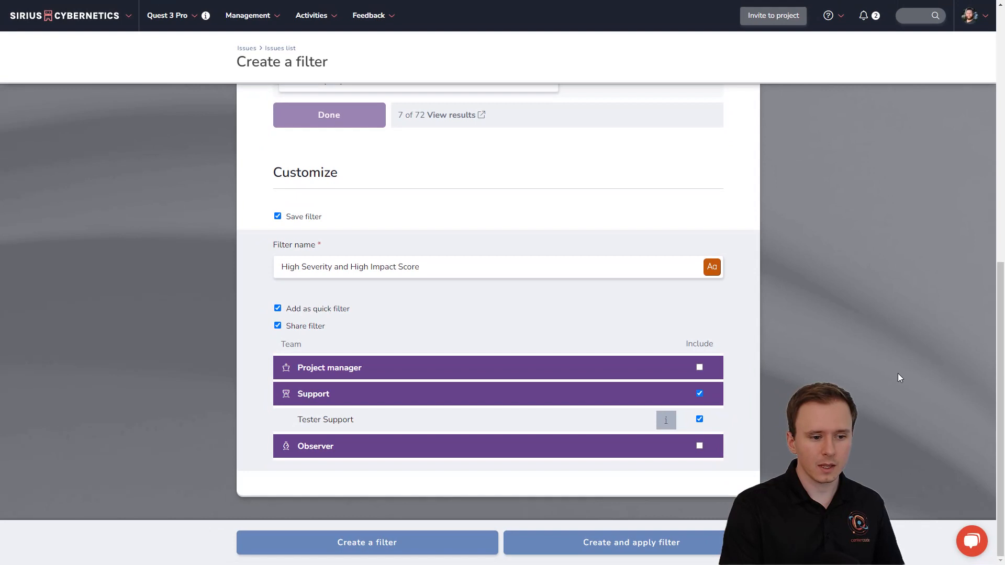
{"action": "left_click", "coordinate": [397, 543]}
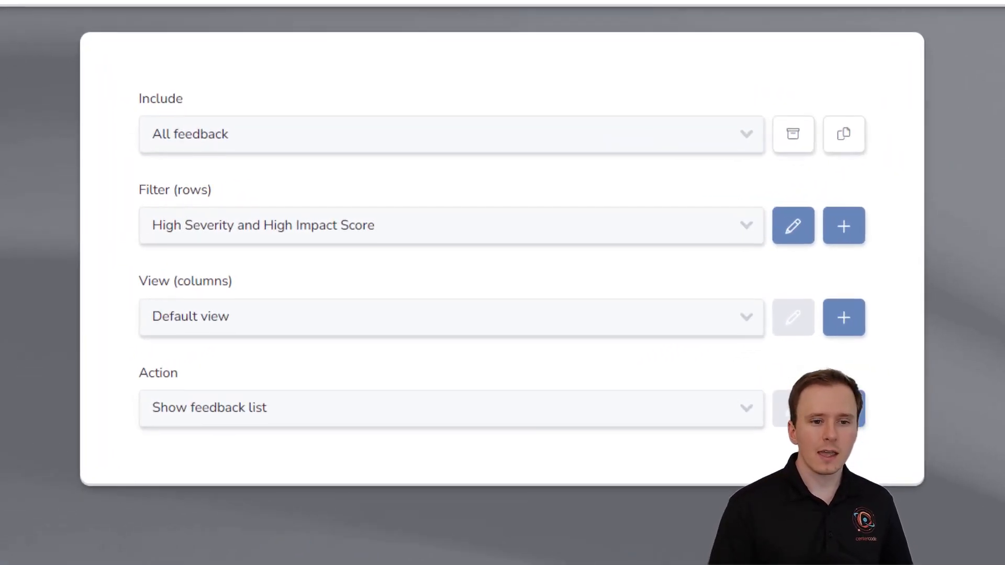
Step: Start a new column view for the feedback list using the Feedback type data set
{"action": "left_click", "coordinate": [844, 317]}
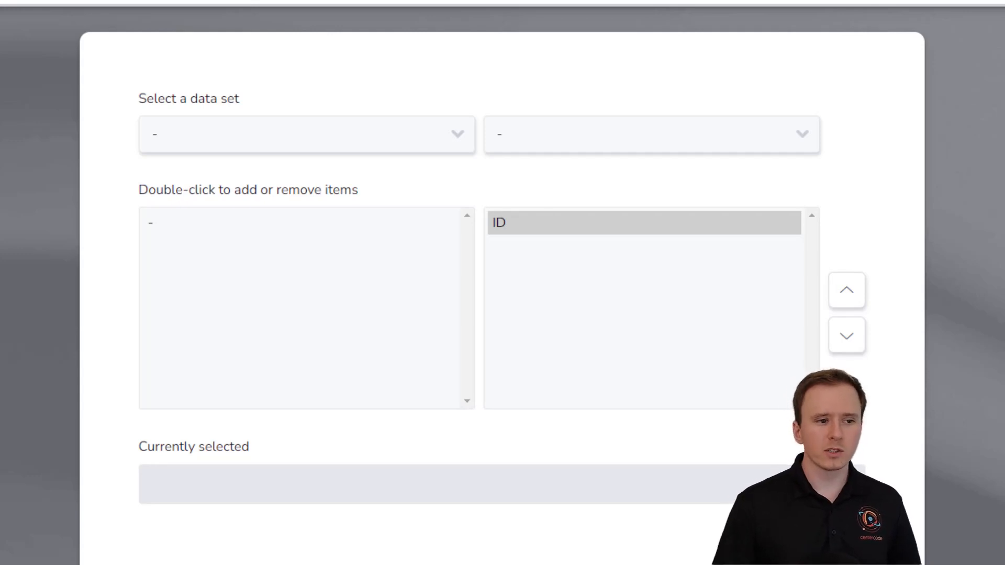
{"action": "left_click", "coordinate": [456, 138]}
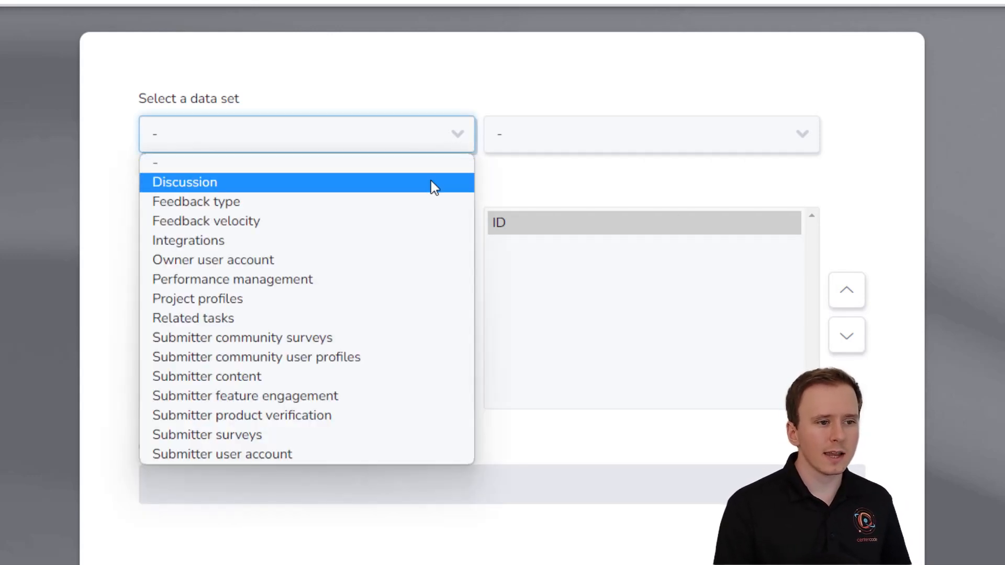
{"action": "left_click", "coordinate": [419, 201]}
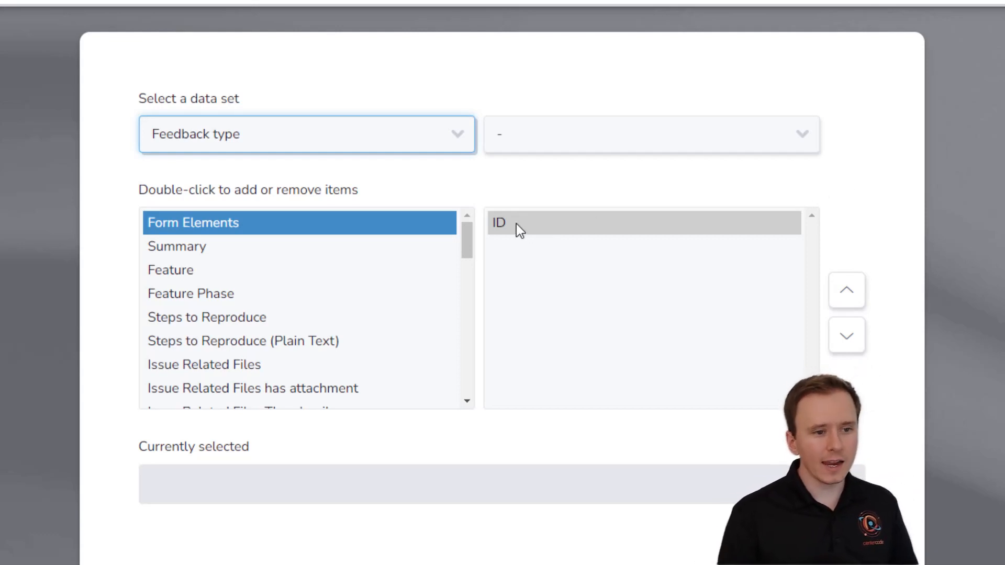
Step: Add the Summary, Feature, Steps to Reproduce, Severity and Impact Score columns to the view
{"action": "left_click", "coordinate": [196, 253]}
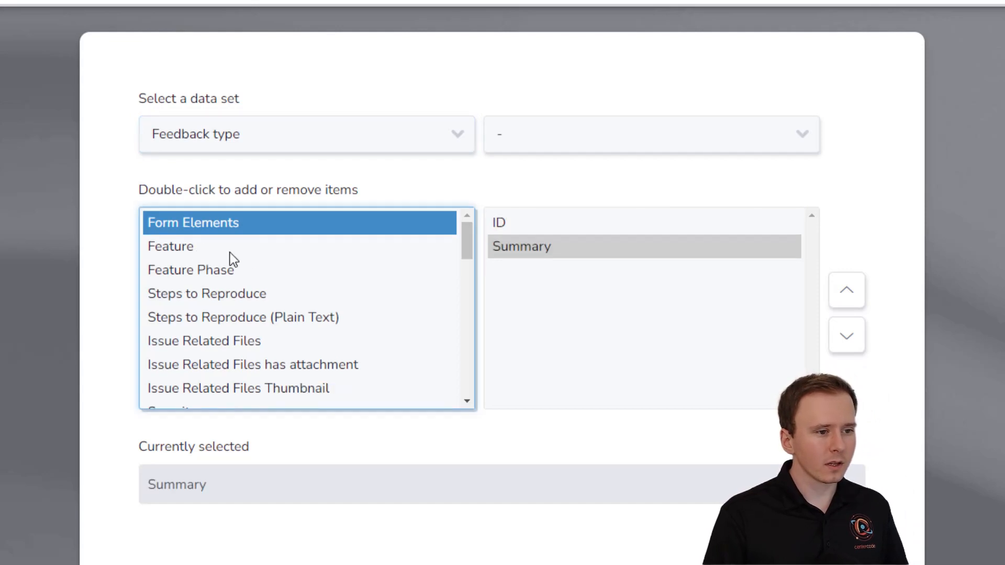
{"action": "double_click", "coordinate": [189, 249]}
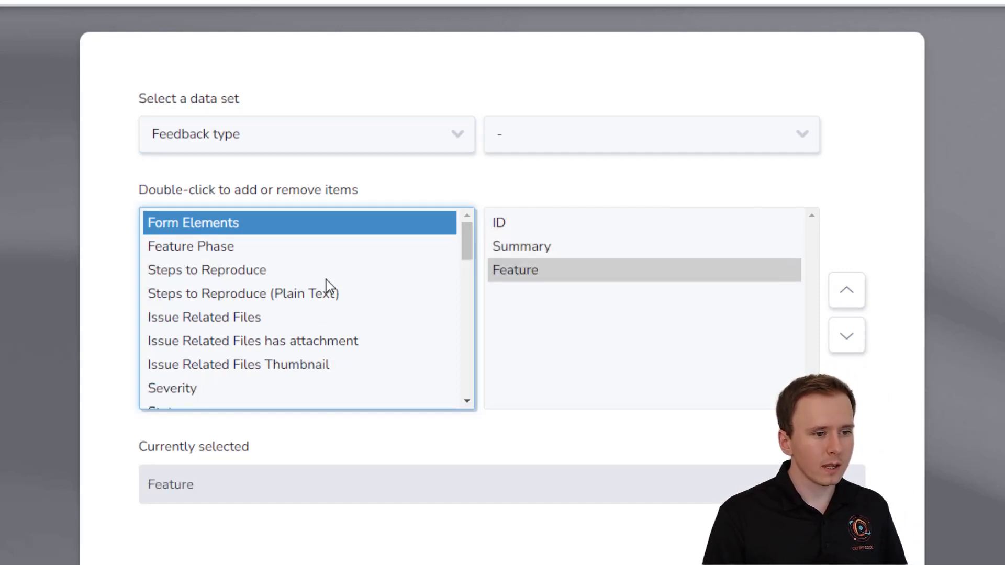
{"action": "double_click", "coordinate": [231, 270]}
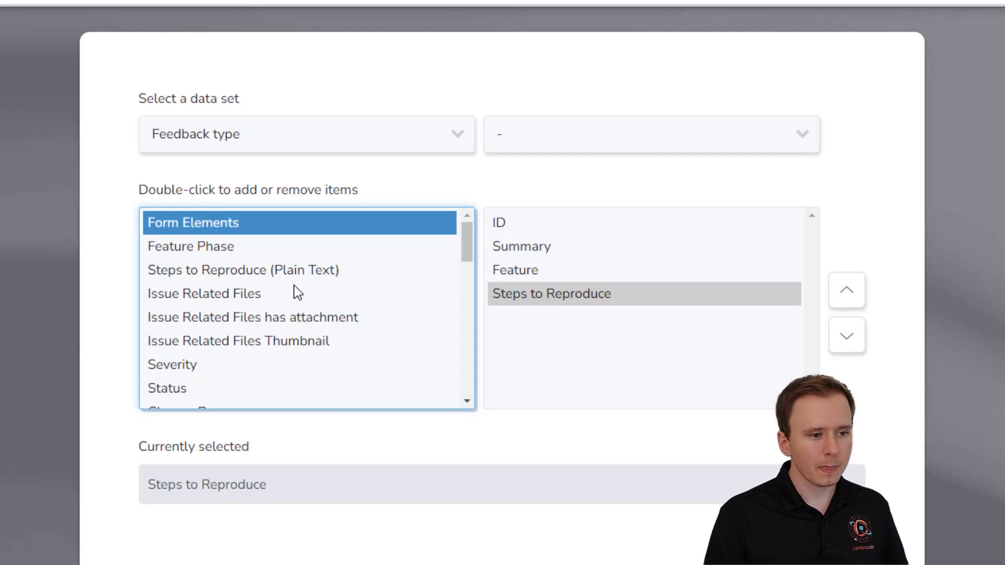
{"action": "double_click", "coordinate": [183, 365]}
{"action": "scroll", "coordinate": [321, 296], "scroll_direction": "down", "scroll_amount": 6}
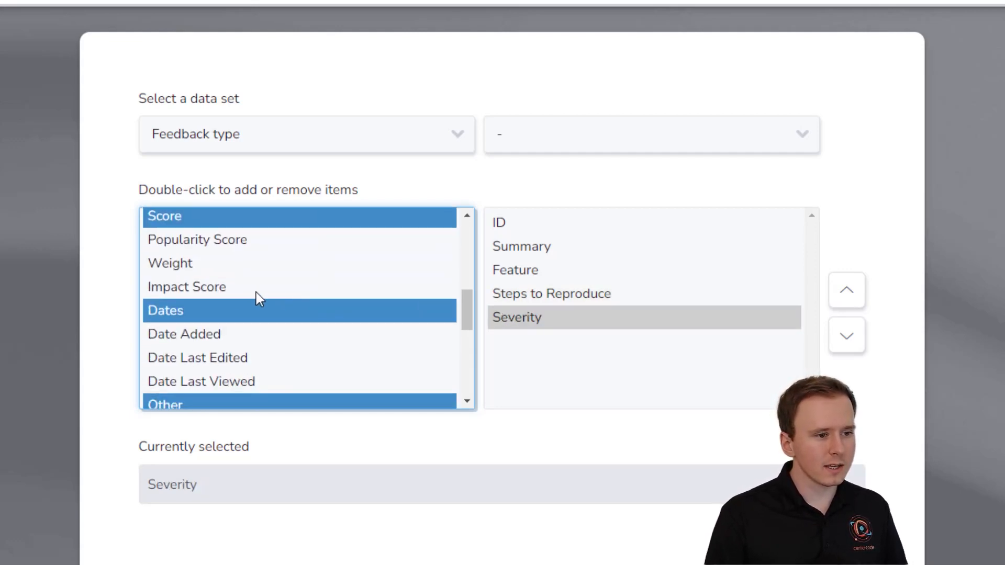
{"action": "double_click", "coordinate": [189, 287]}
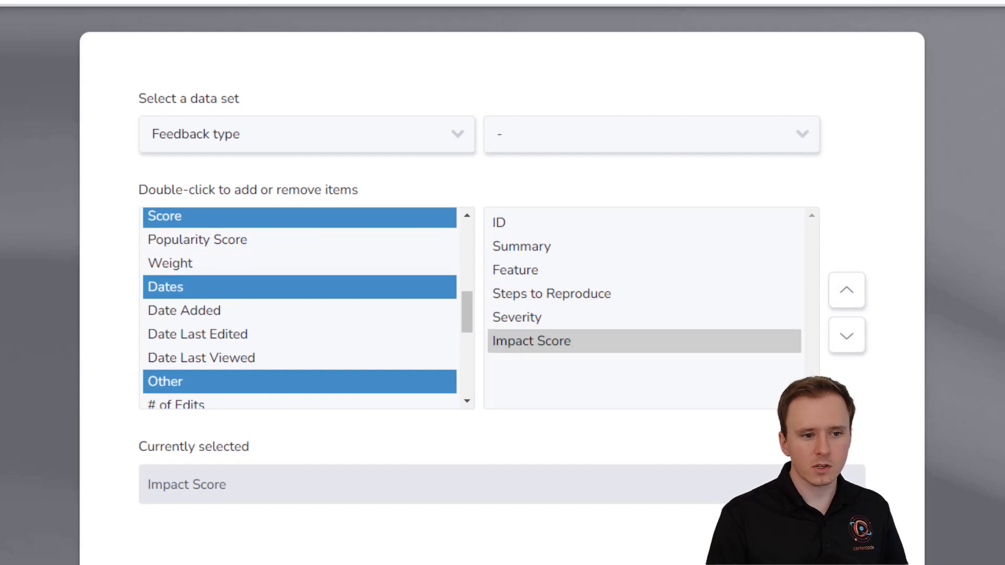
Step: Move the Impact Score column up to directly after ID in the view's column order
{"action": "left_click", "coordinate": [631, 341]}
{"action": "left_click", "coordinate": [844, 294]}
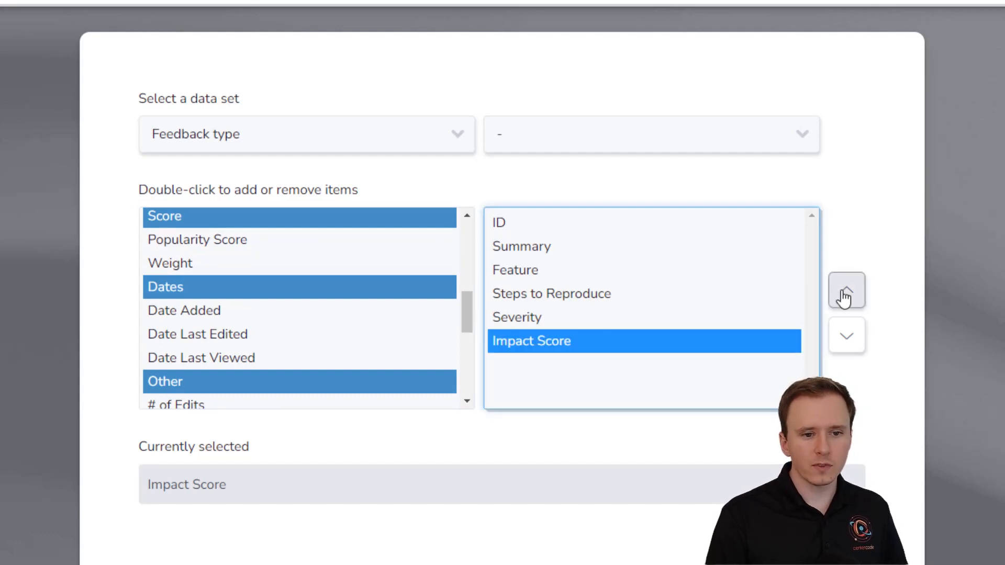
{"action": "left_click", "coordinate": [843, 294]}
{"action": "left_click", "coordinate": [844, 296]}
{"action": "left_click", "coordinate": [843, 297]}
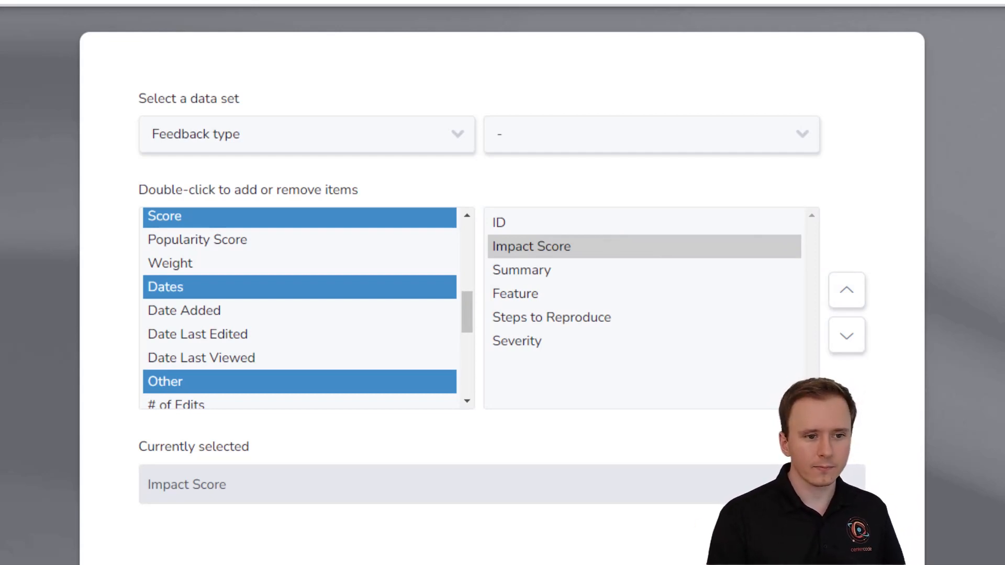
Step: Group the new view's feedback by Feature
{"action": "scroll", "coordinate": [503, 314], "scroll_direction": "down", "scroll_amount": 5}
{"action": "scroll", "coordinate": [503, 314], "scroll_direction": "down", "scroll_amount": 1}
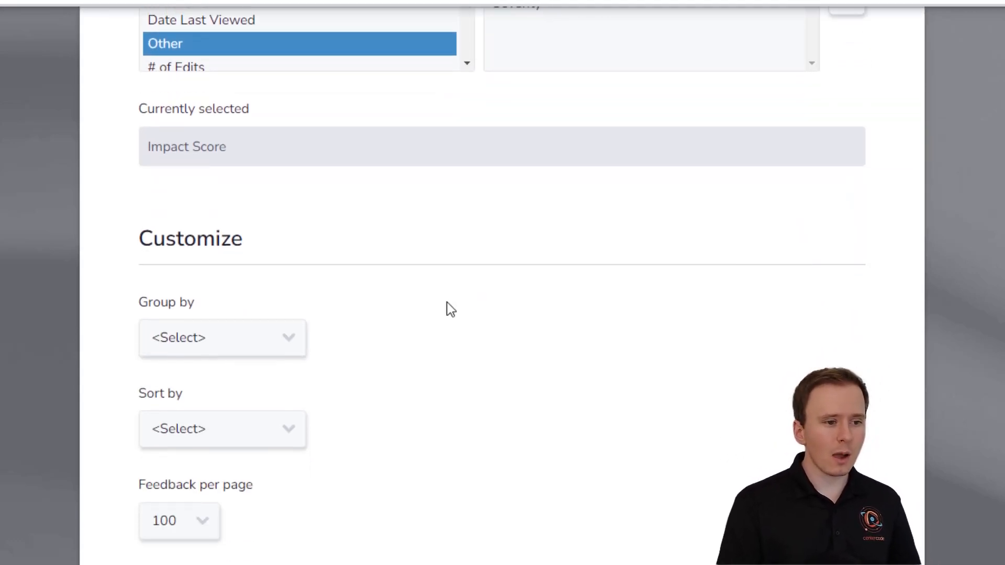
{"action": "left_click", "coordinate": [288, 337]}
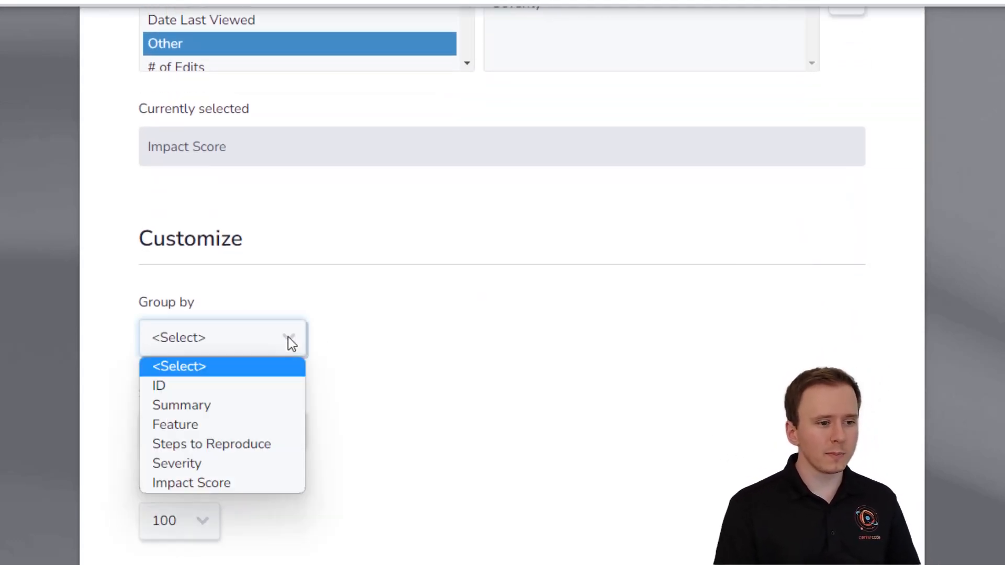
{"action": "left_click", "coordinate": [241, 426]}
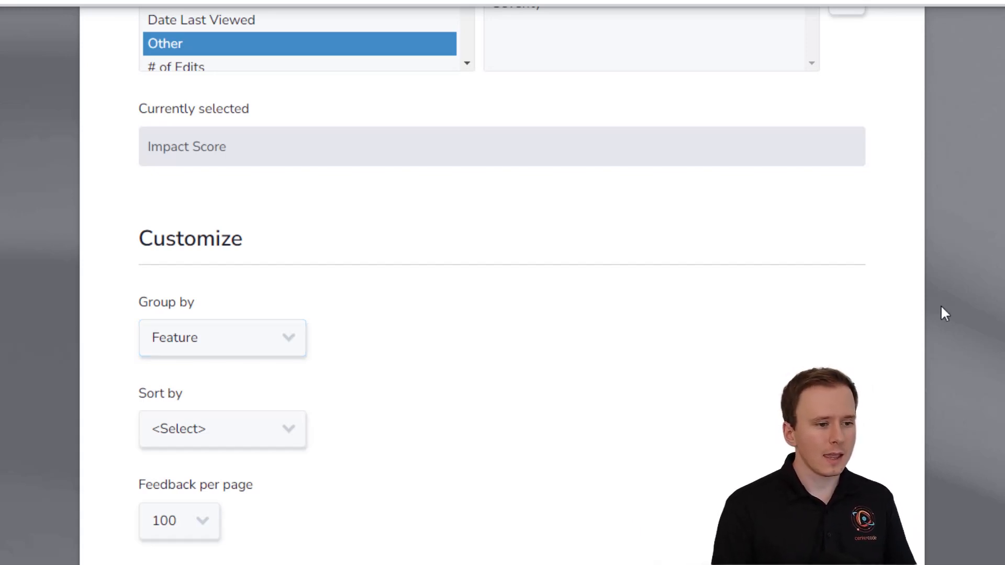
Step: Sort the view by Impact Score in descending order
{"action": "left_click", "coordinate": [237, 433]}
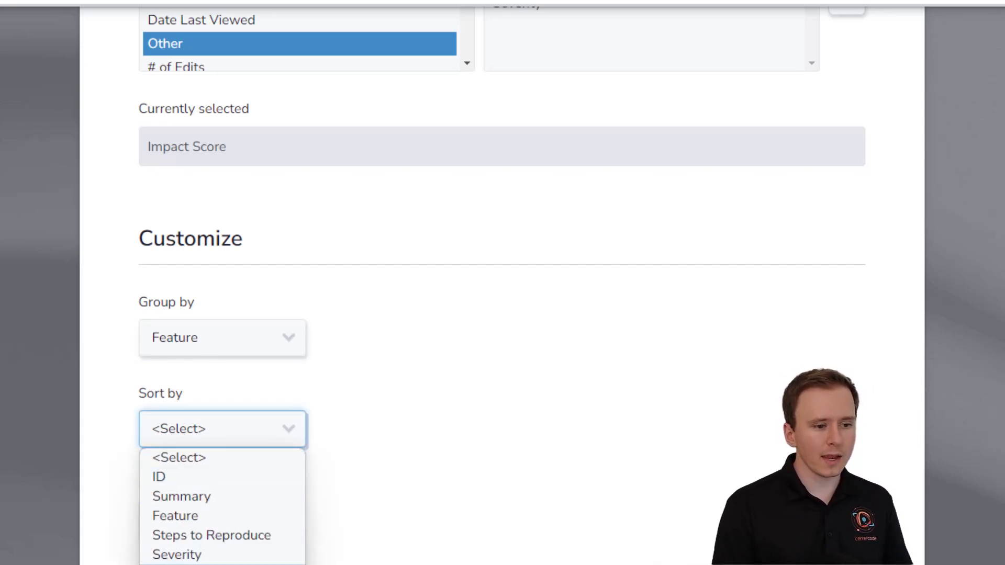
{"action": "left_click", "coordinate": [230, 564]}
{"action": "left_click", "coordinate": [483, 433]}
{"action": "scroll", "coordinate": [482, 433], "scroll_direction": "down", "scroll_amount": 1}
{"action": "left_click", "coordinate": [193, 433]}
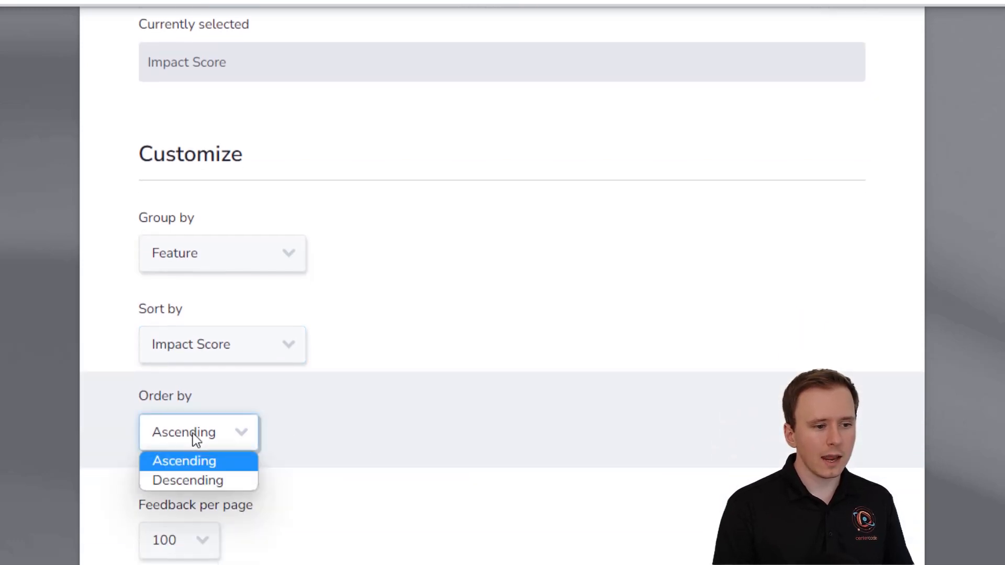
{"action": "left_click", "coordinate": [202, 478]}
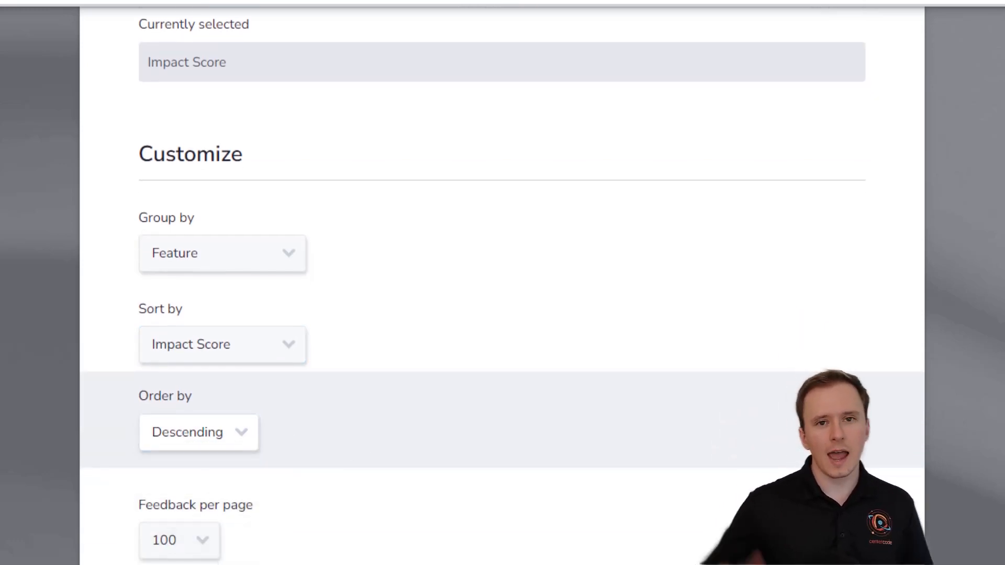
Step: Save the view under the name Basic Feedback View Polaris and create it without using the create-and-apply option
{"action": "scroll", "coordinate": [503, 315], "scroll_direction": "down", "scroll_amount": 3}
{"action": "left_click", "coordinate": [322, 559]}
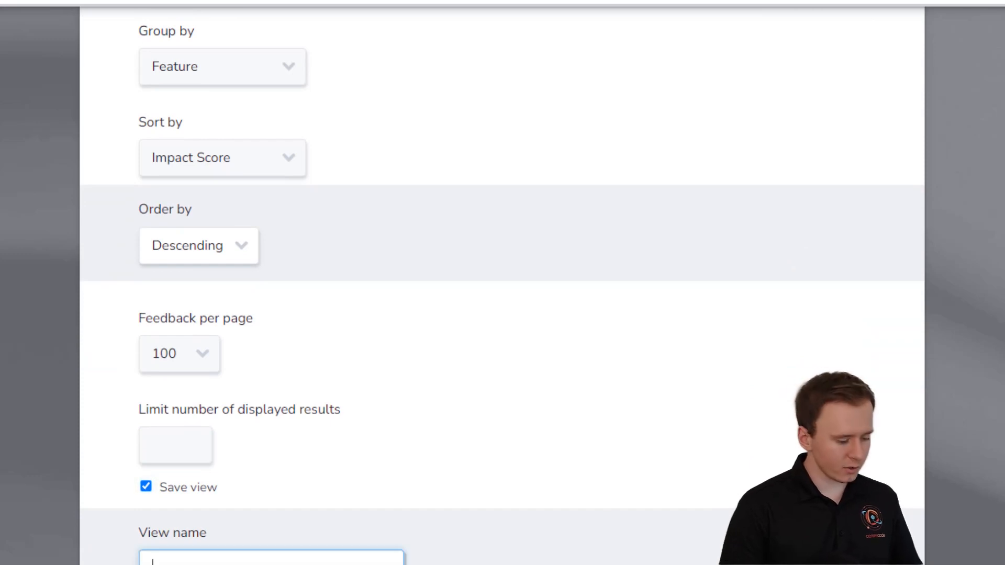
{"action": "type", "text": "Basic Fee"}
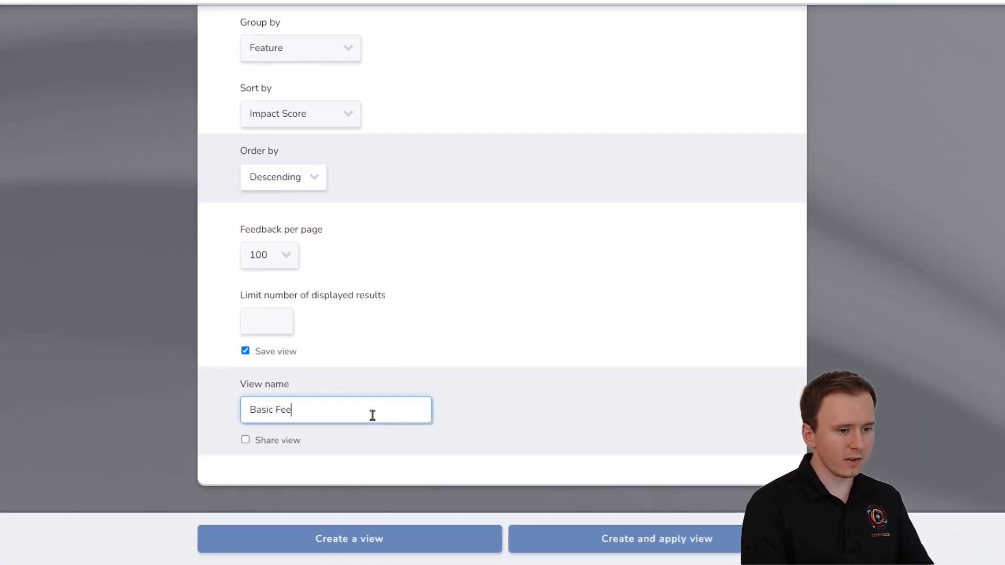
{"action": "type", "text": "dback View"}
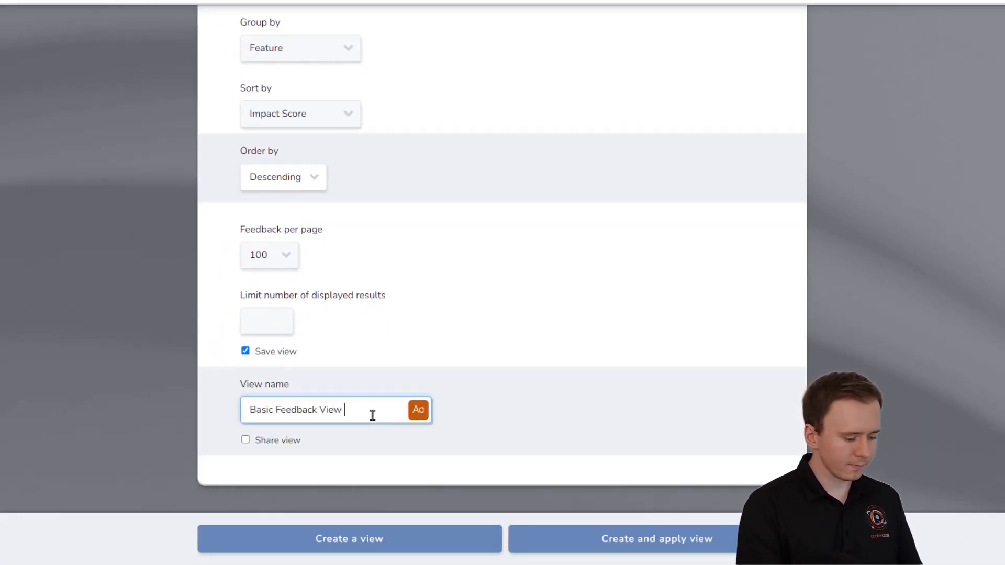
{"action": "type", "text": " Polaris"}
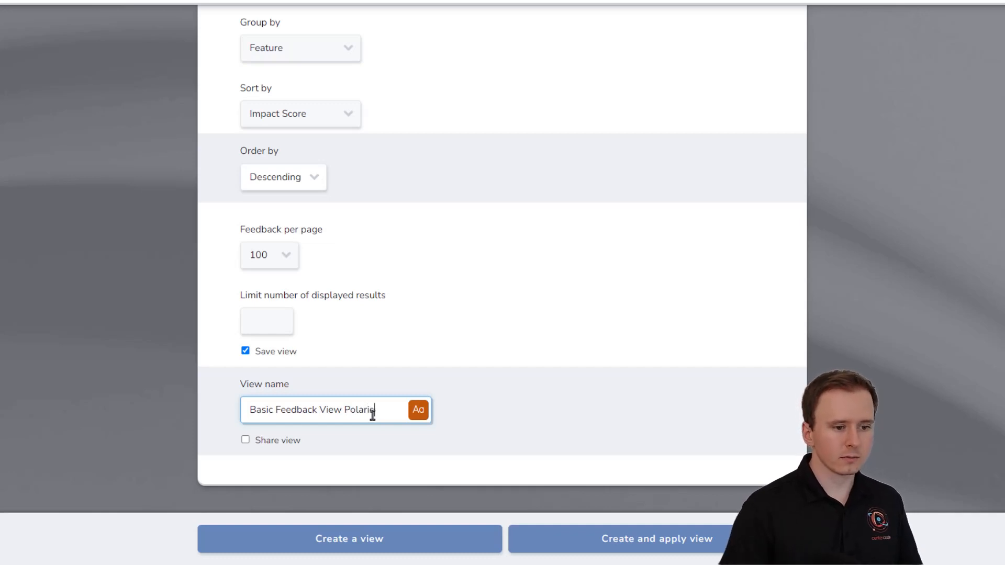
{"action": "left_click", "coordinate": [765, 342]}
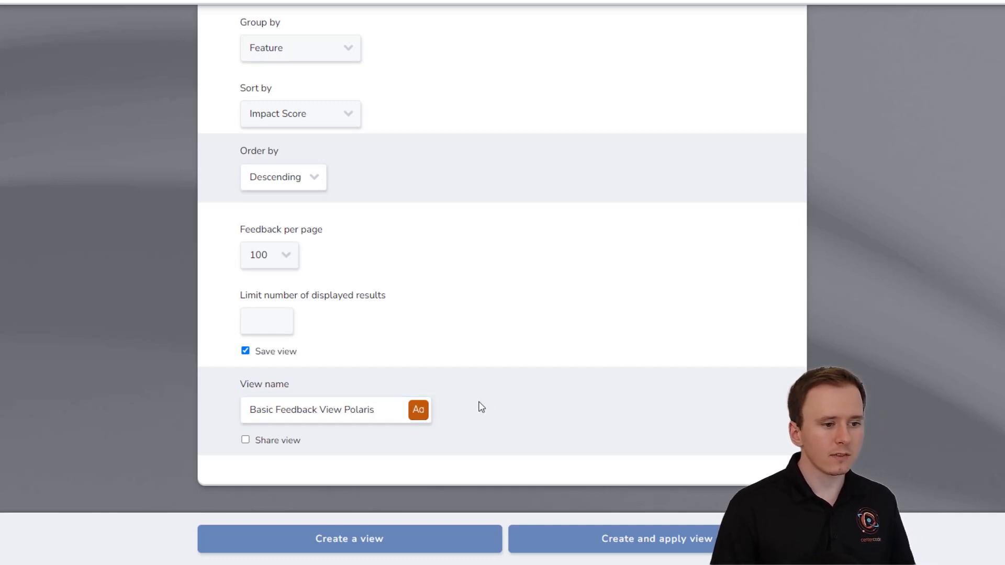
{"action": "left_click", "coordinate": [418, 545]}
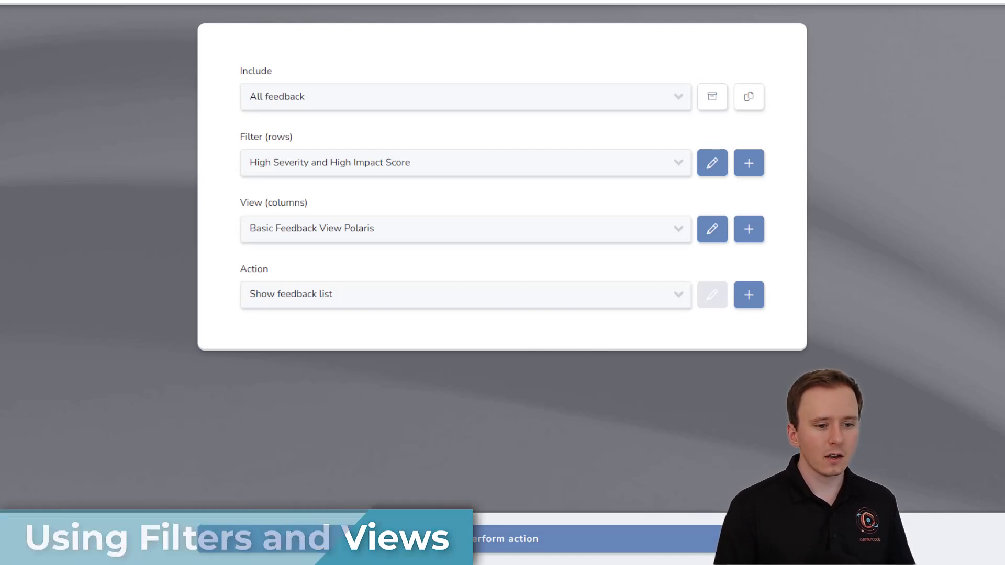
Step: Show the feedback list with the selected filter and view, look through the grouped issues, and open issue ISS-0014
{"action": "left_click", "coordinate": [439, 546]}
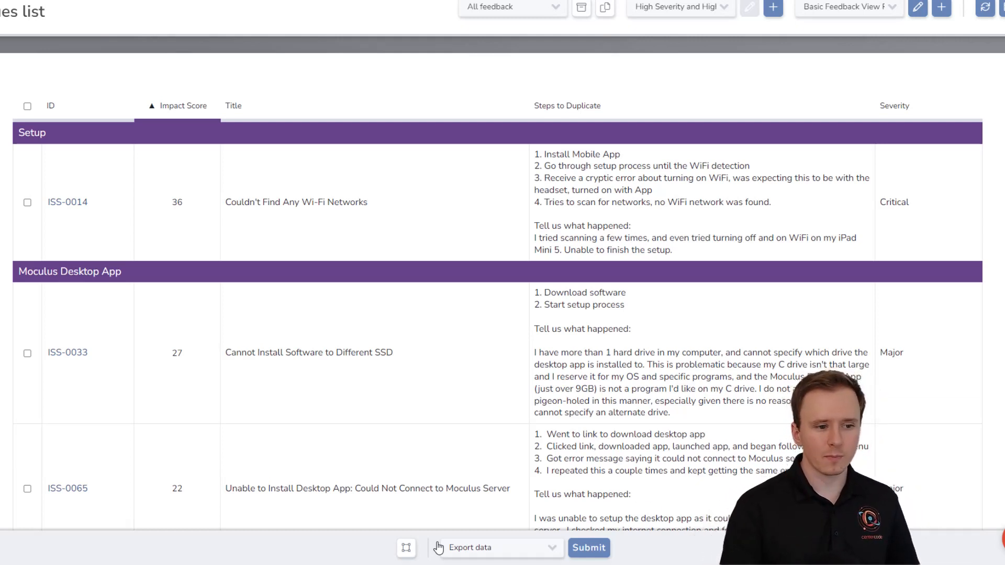
{"action": "scroll", "coordinate": [476, 560], "scroll_direction": "down", "scroll_amount": 2}
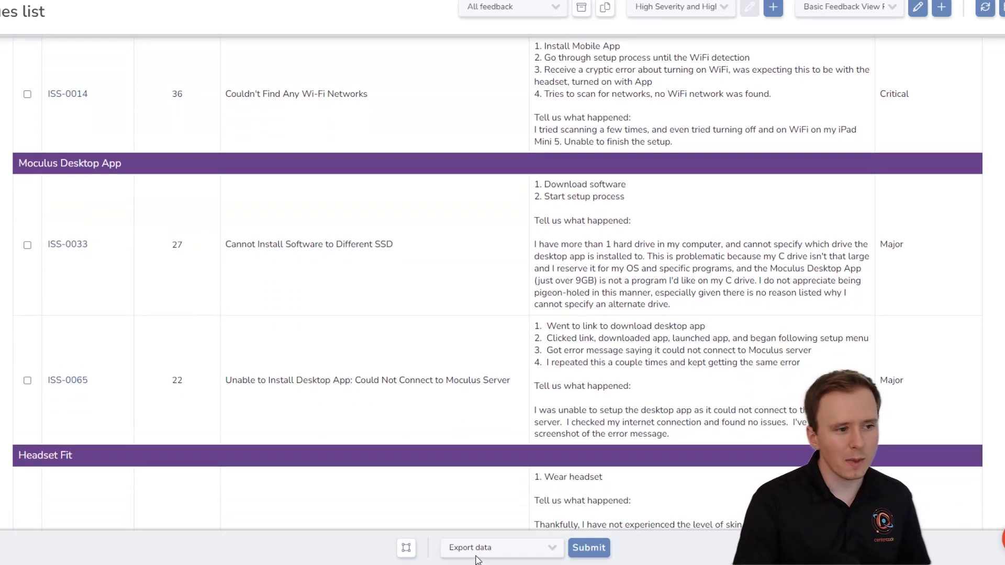
{"action": "scroll", "coordinate": [476, 559], "scroll_direction": "down", "scroll_amount": 6}
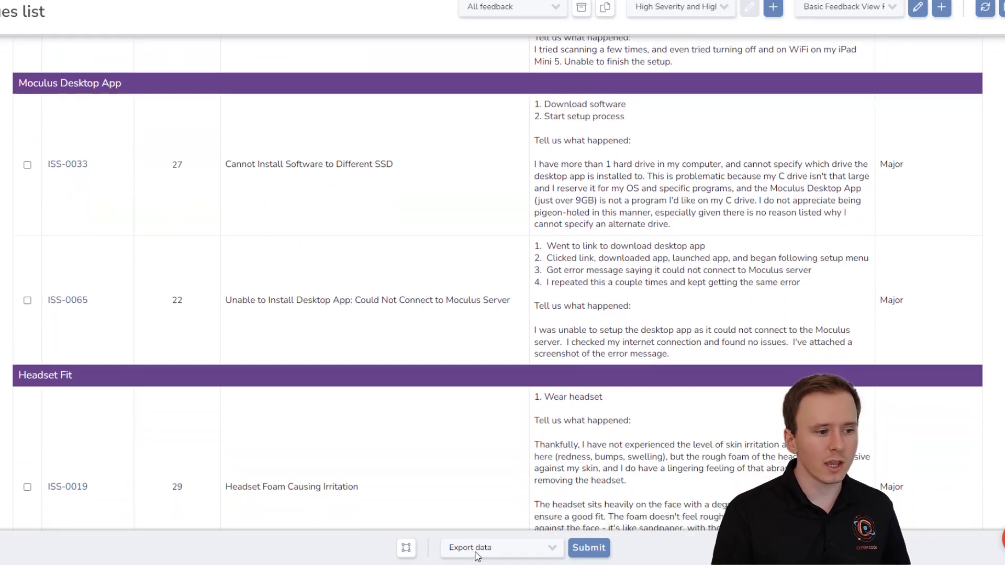
{"action": "scroll", "coordinate": [474, 556], "scroll_direction": "down", "scroll_amount": 4}
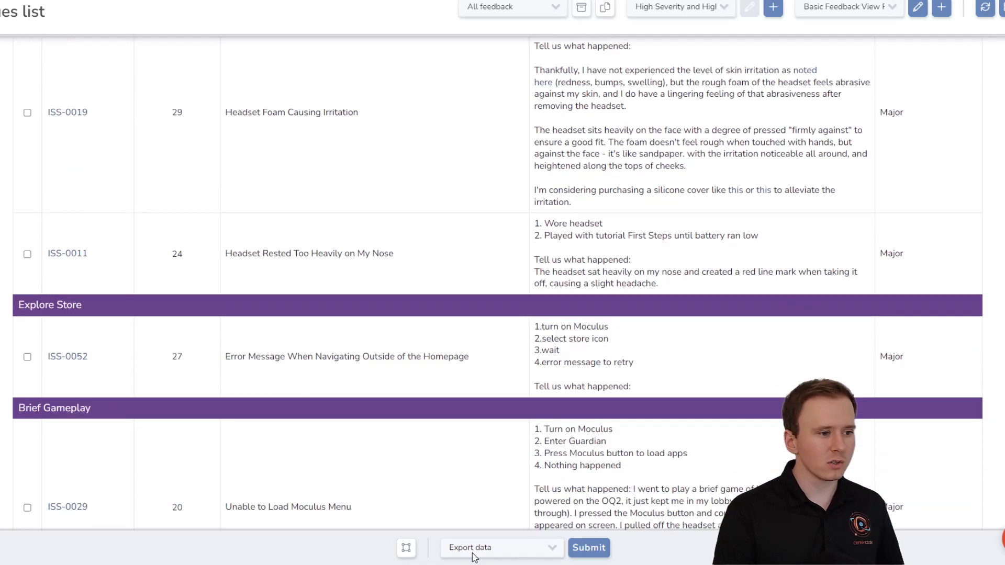
{"action": "scroll", "coordinate": [474, 558], "scroll_direction": "down", "scroll_amount": 2}
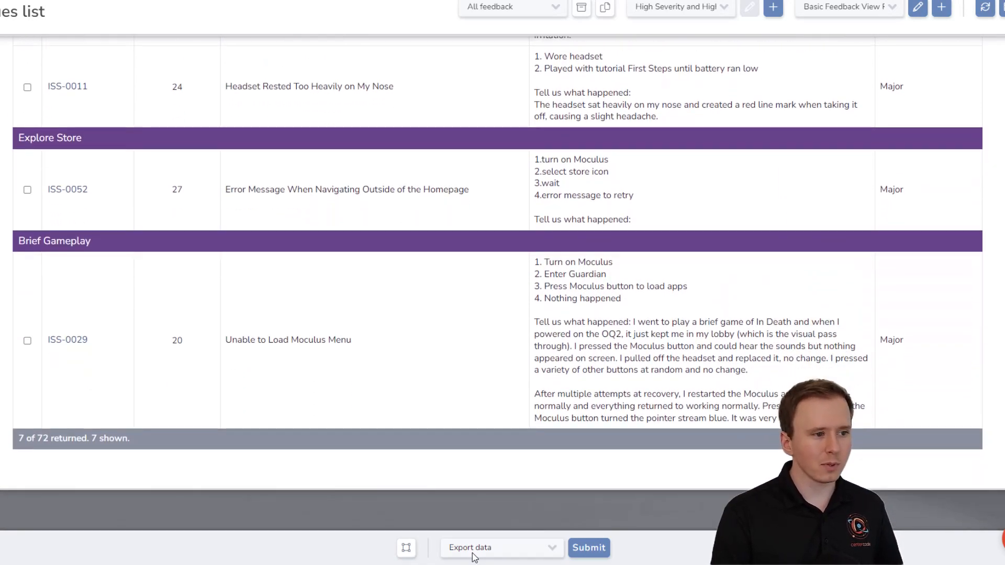
{"action": "scroll", "coordinate": [474, 557], "scroll_direction": "up", "scroll_amount": 12}
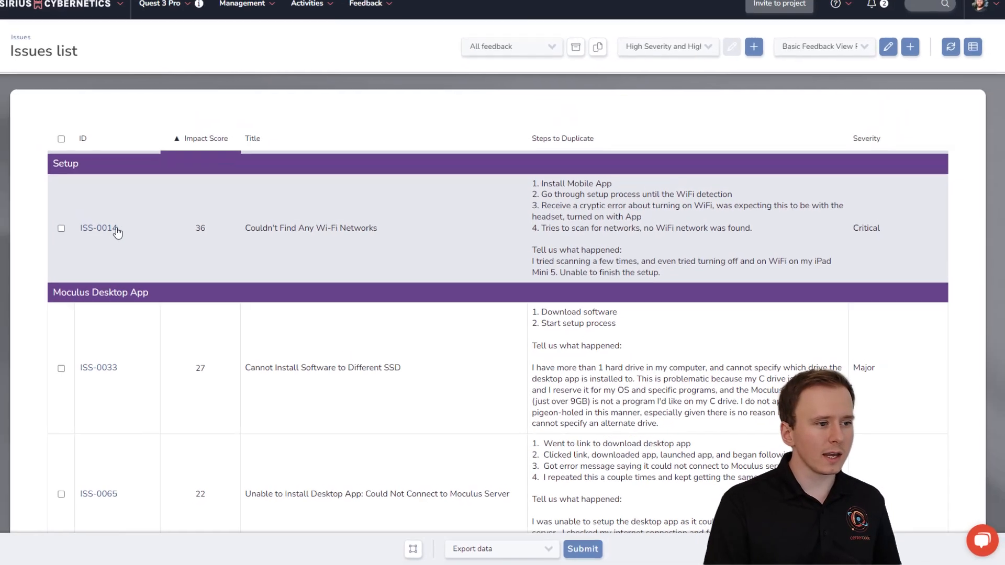
{"action": "left_click", "coordinate": [122, 241]}
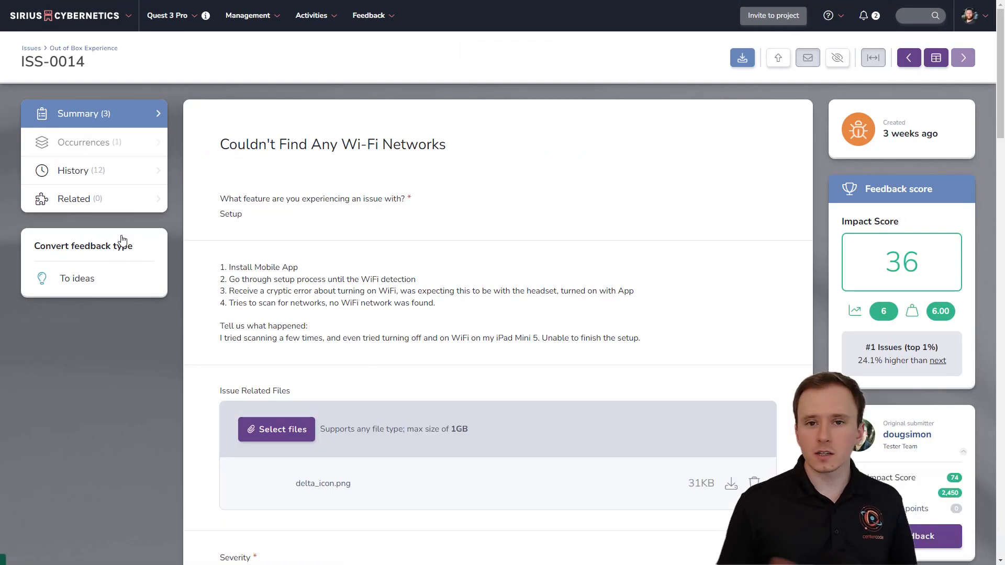